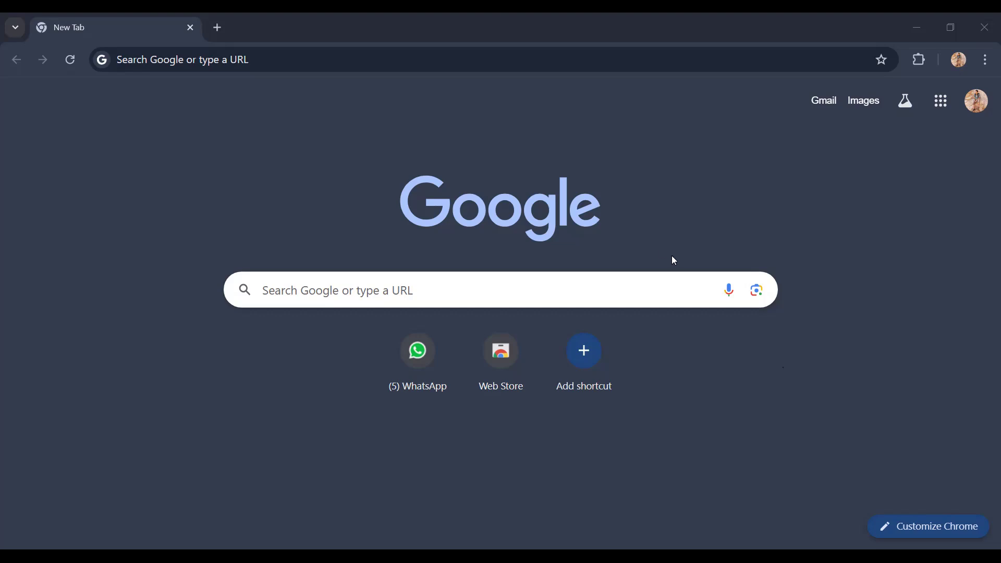
Search Google for "anaconda3" to reach the Anaconda download site
click(489, 296)
text(anaconda)
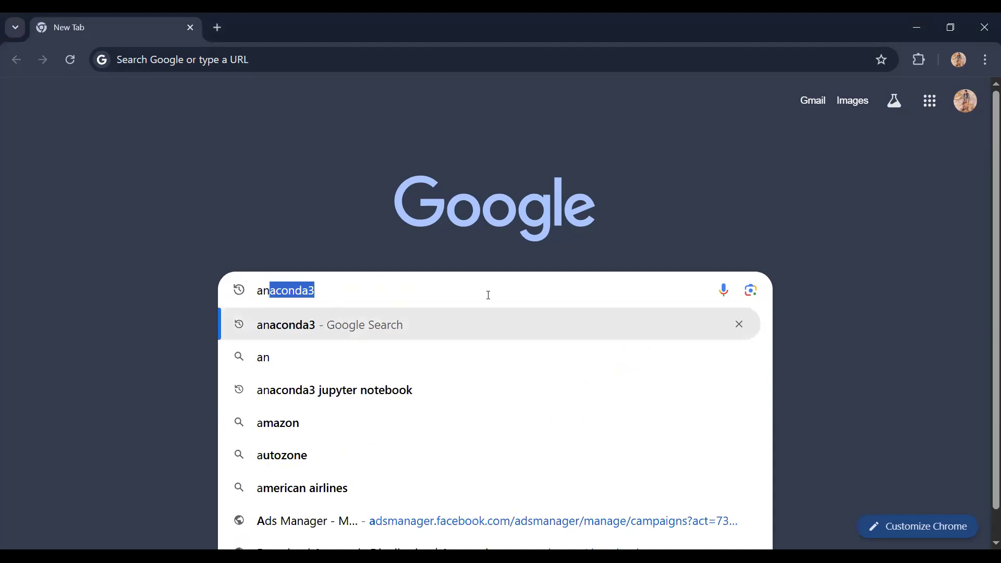
text(3)
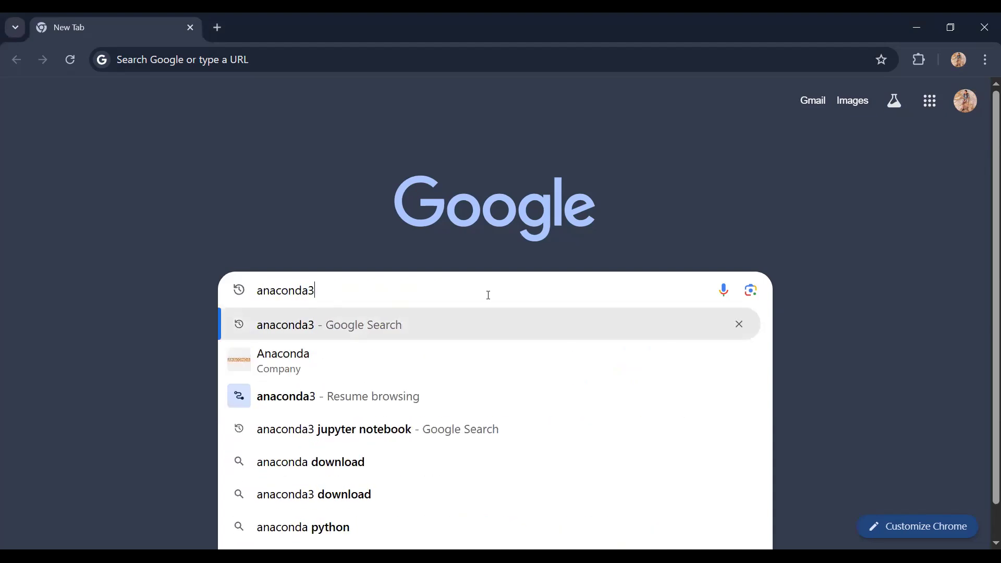
key(Return)
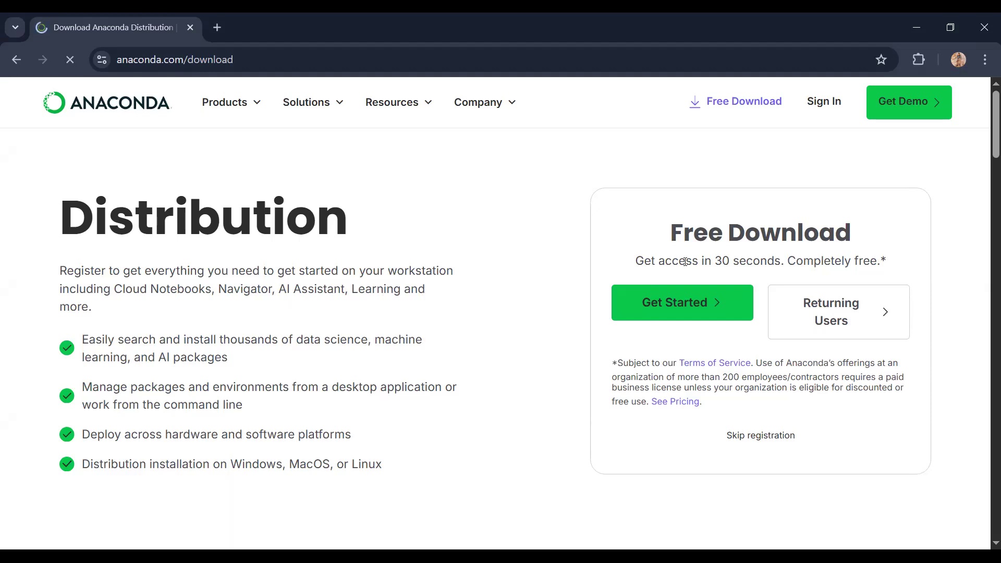
Go to Anaconda's installer downloads, expand the Windows distribution options, and download the Windows Distribution installer
click(671, 298)
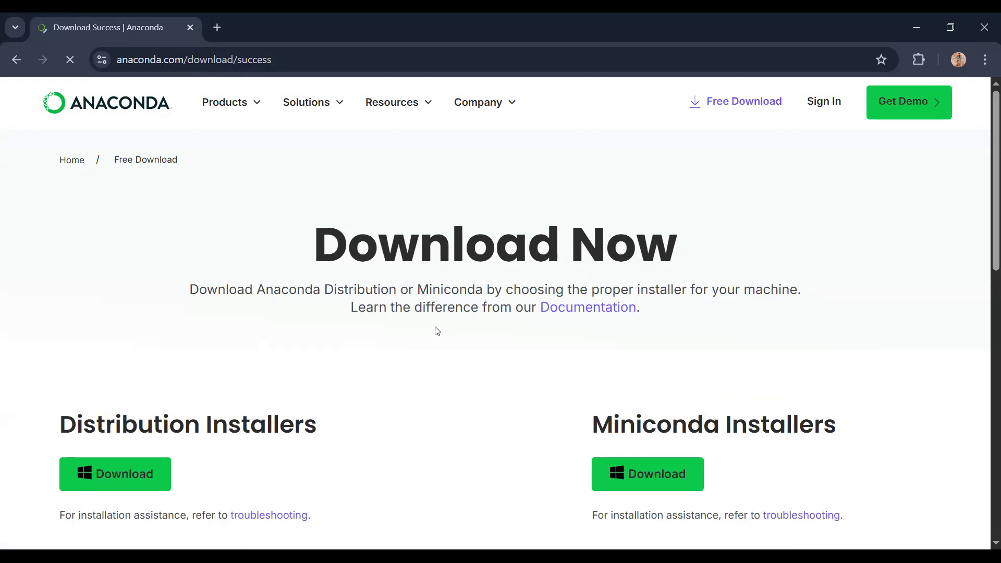
scroll(437, 331, down, 4)
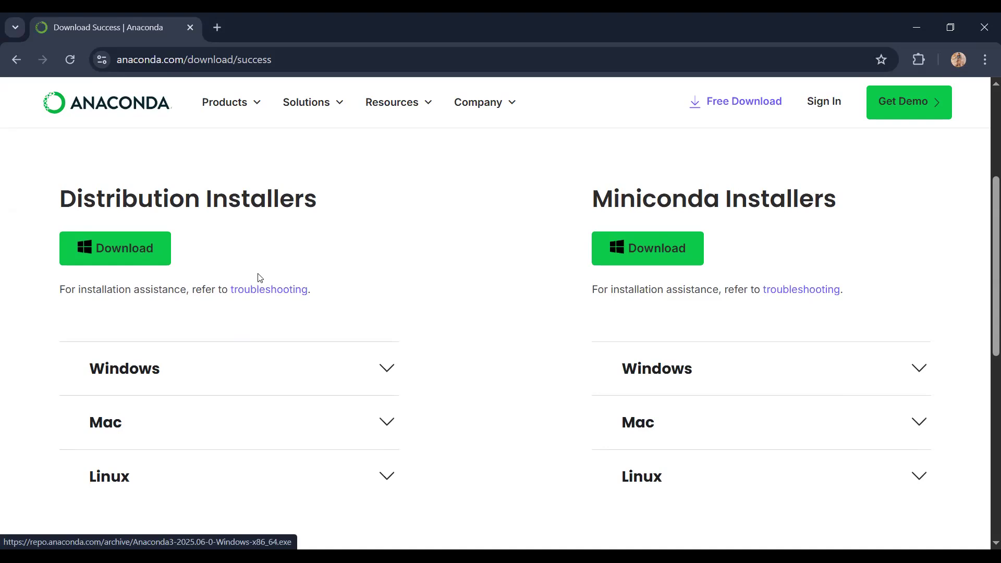
click(384, 369)
scroll(384, 371, down, 1)
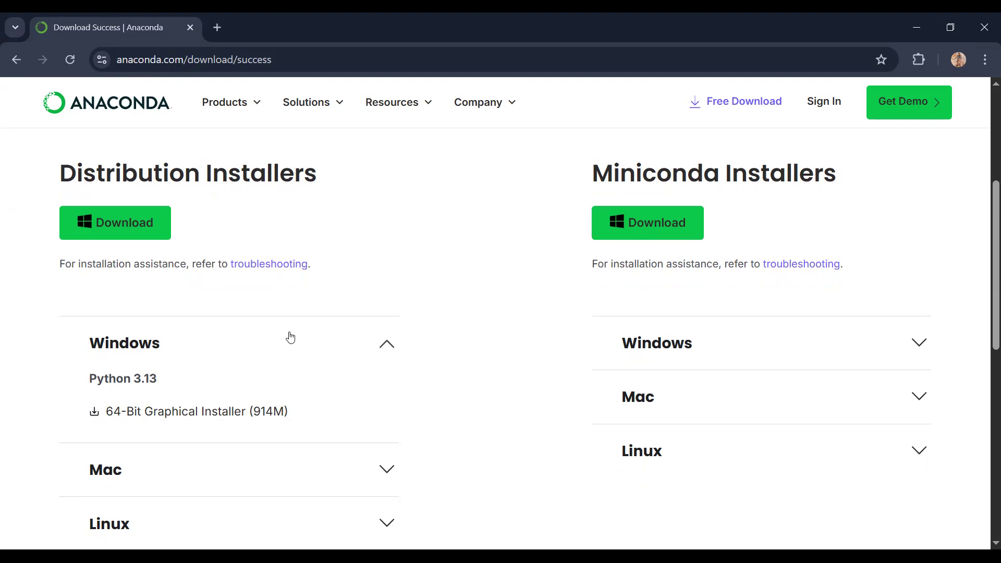
scroll(290, 336, up, 1)
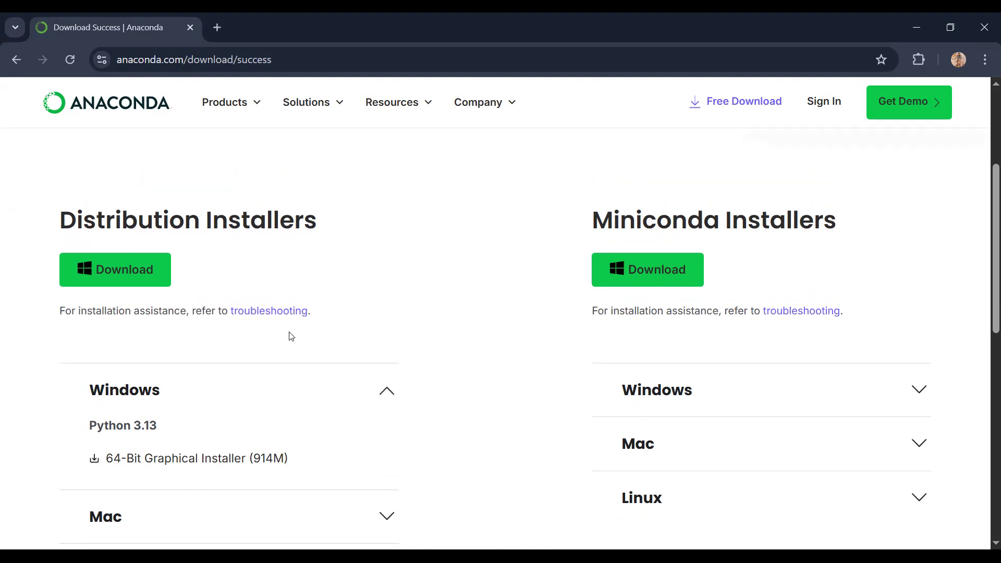
click(130, 276)
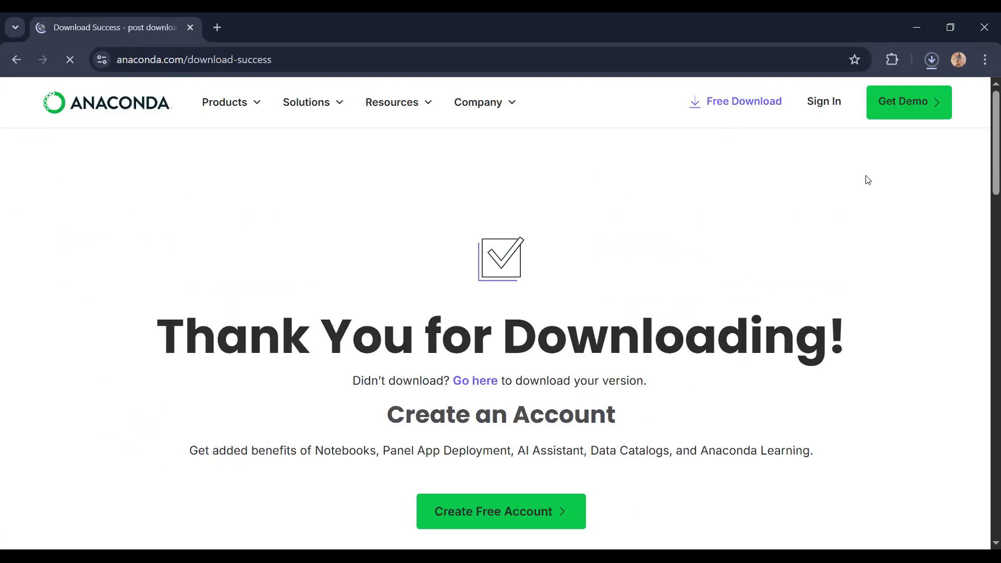
Check the download history and launch the downloaded Anaconda3-2025.06-0-Windows-x86_64.exe installer
scroll(868, 180, down, 2)
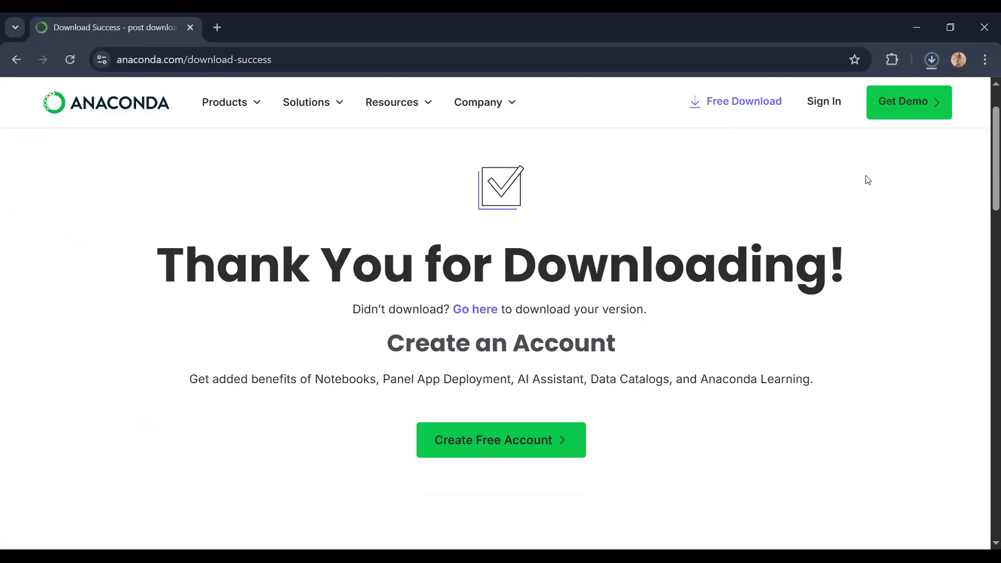
click(931, 57)
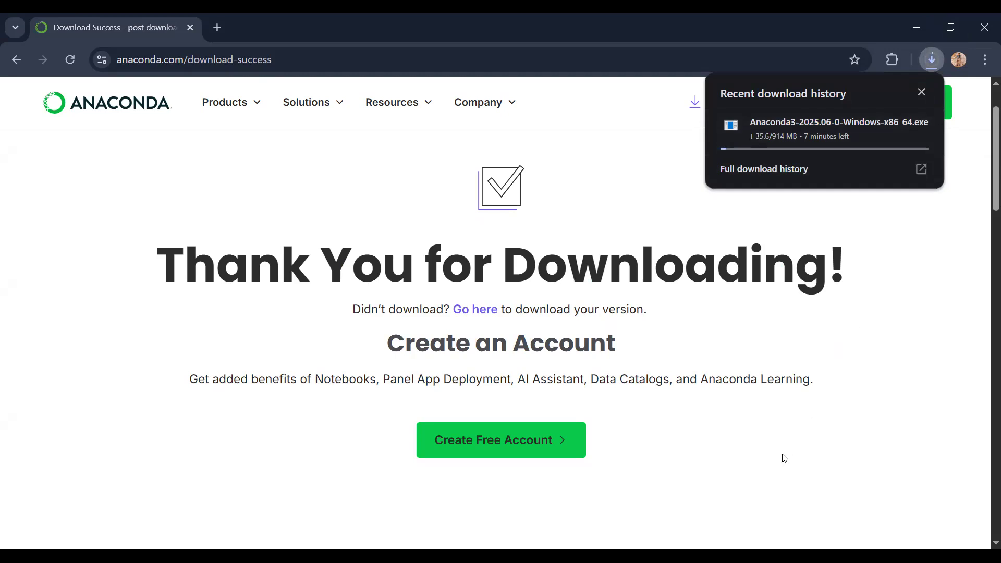
click(818, 355)
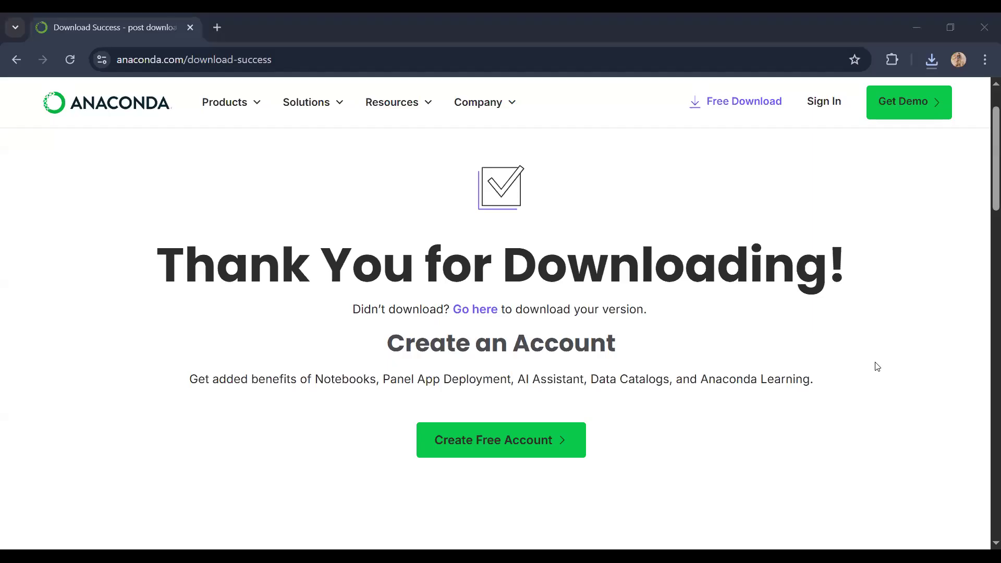
click(931, 60)
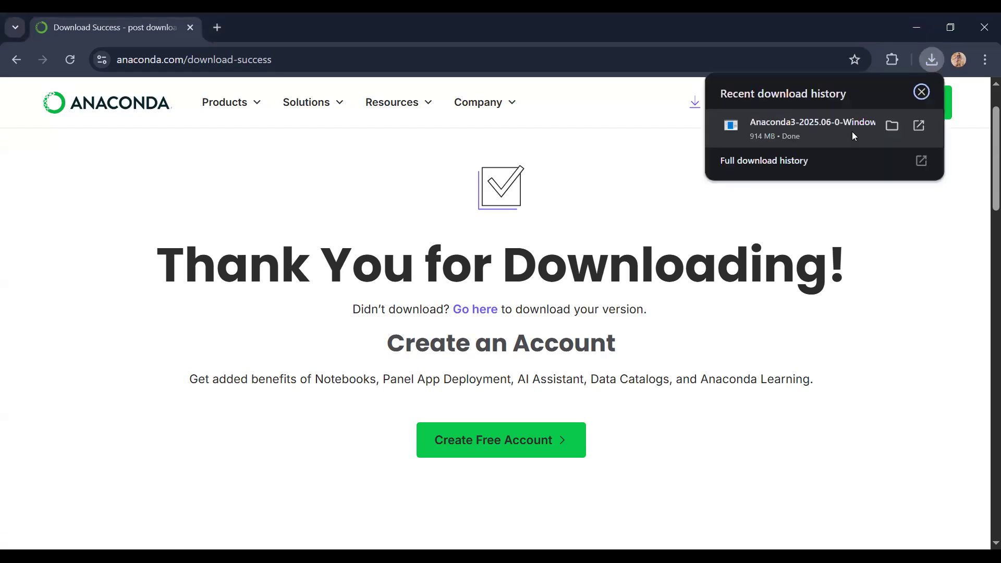
click(853, 136)
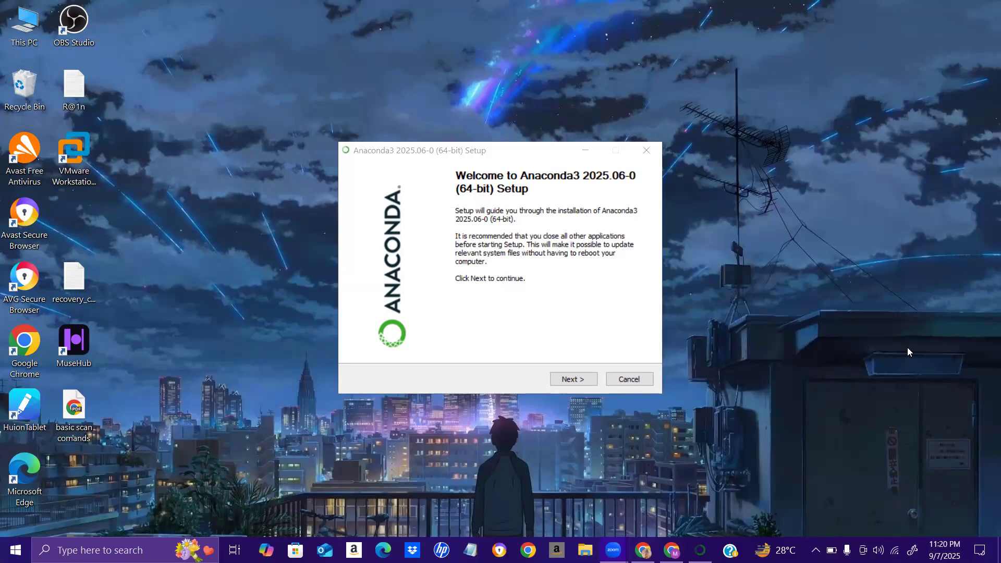
Start the Anaconda3 setup, accept the license agreement, and keep the installation type as Just Me (recommended)
click(561, 381)
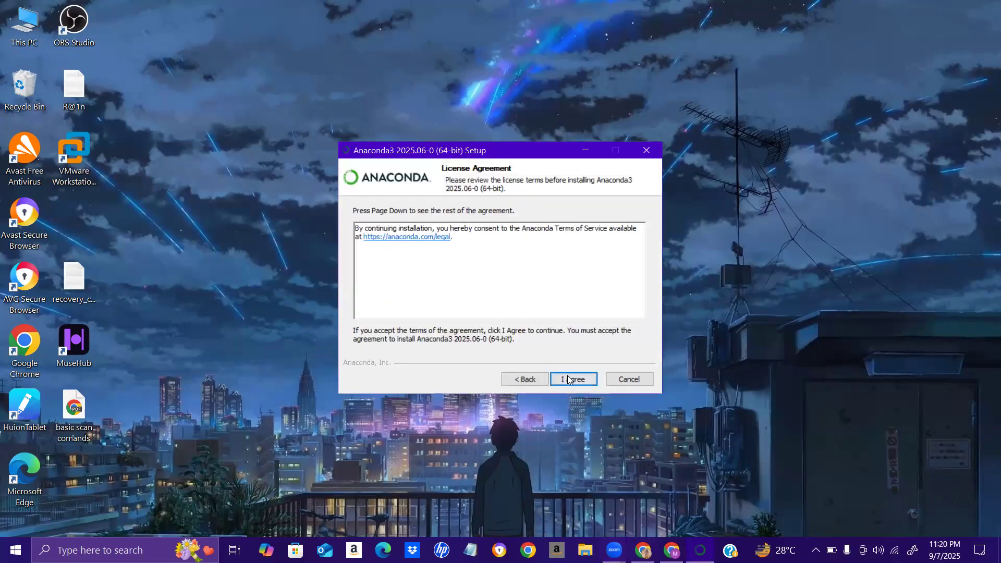
click(570, 382)
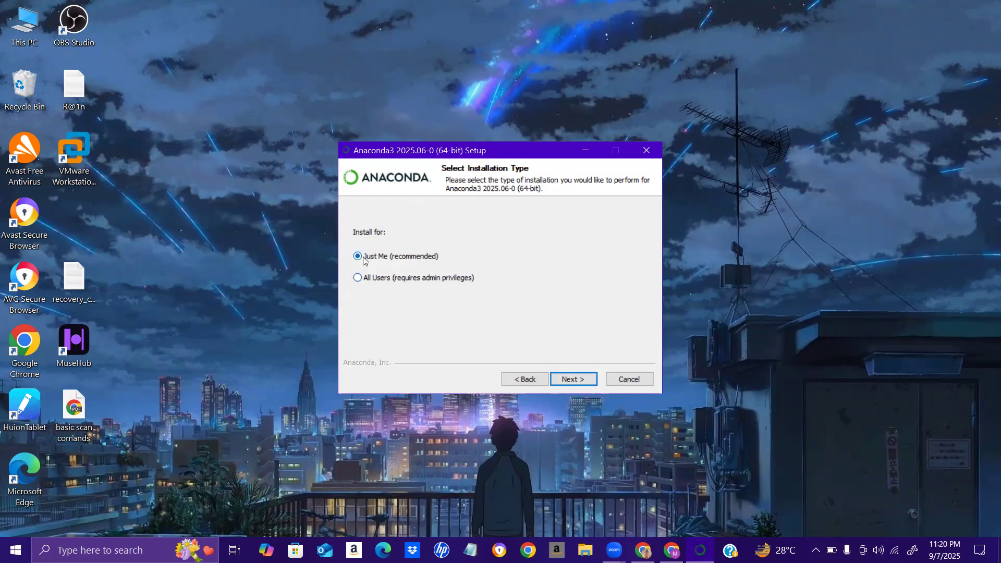
click(571, 381)
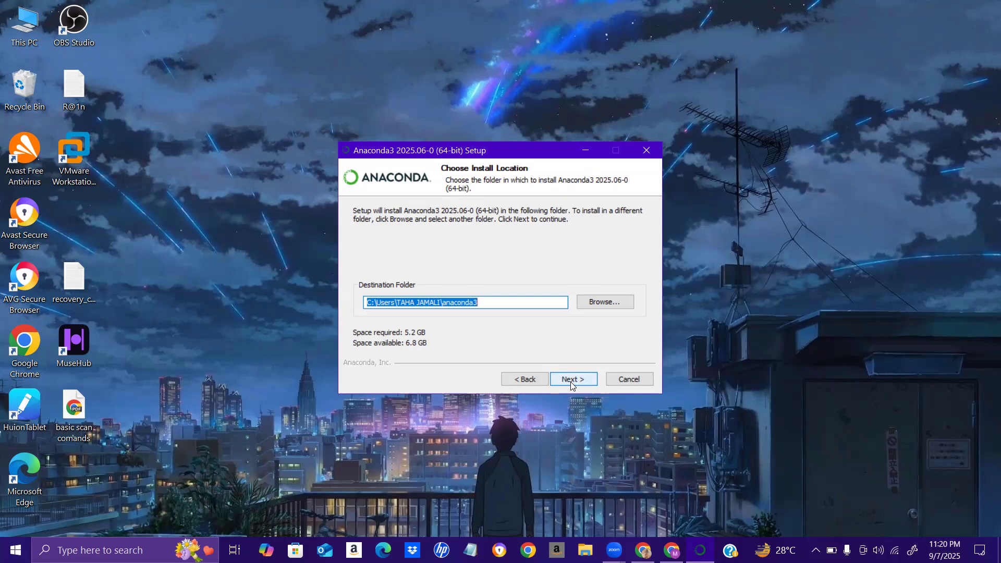
Browse for a different destination folder and select the New Volume (D:) drive
click(587, 303)
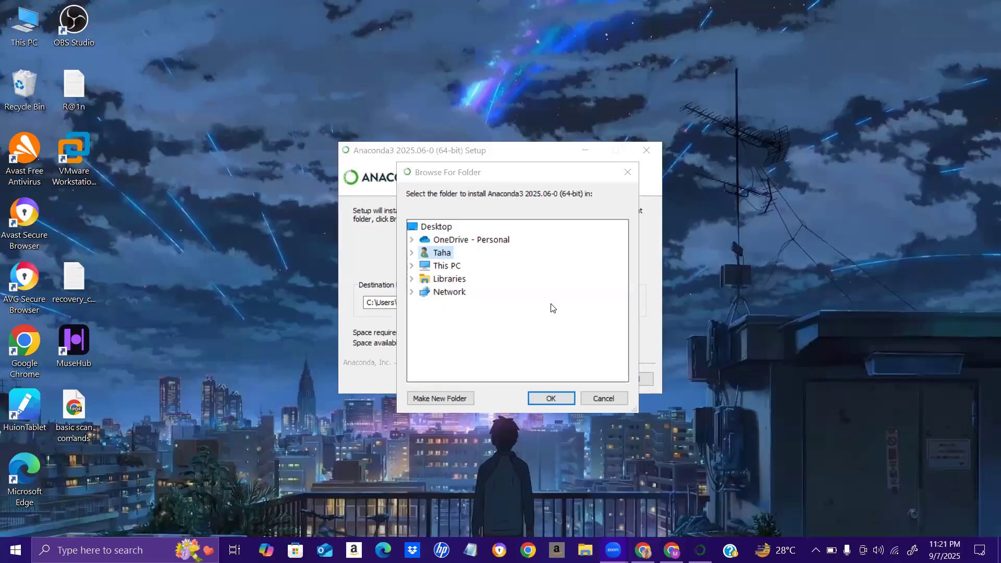
click(448, 265)
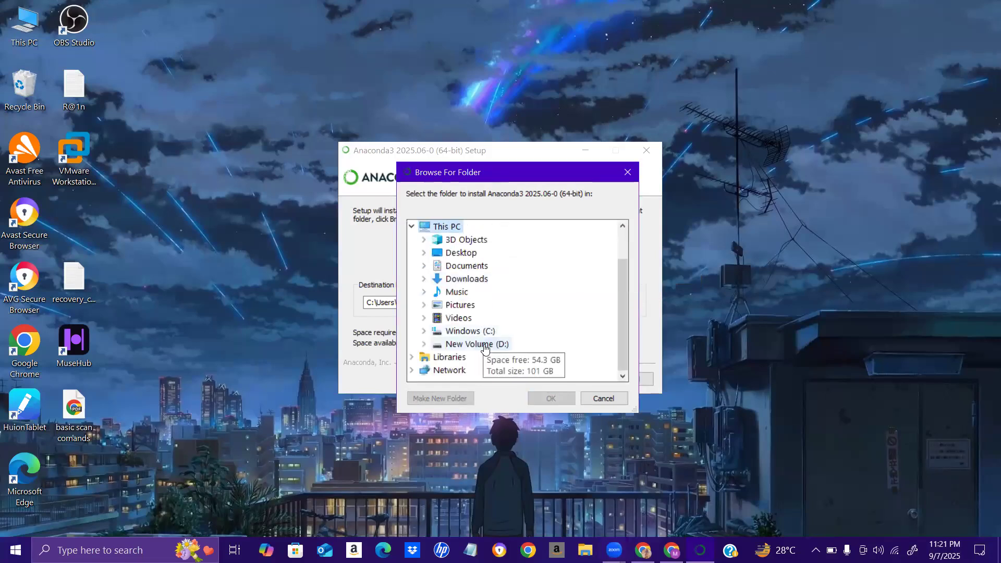
click(485, 349)
scroll(575, 304, down, 3)
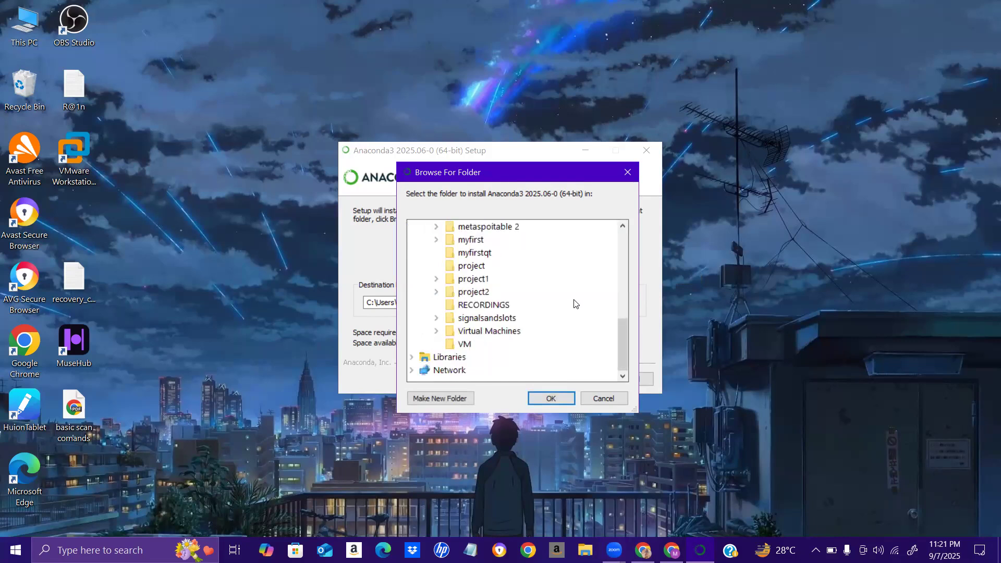
Create a new folder named anaconda3 on the D: drive and choose it as the installation folder
click(440, 397)
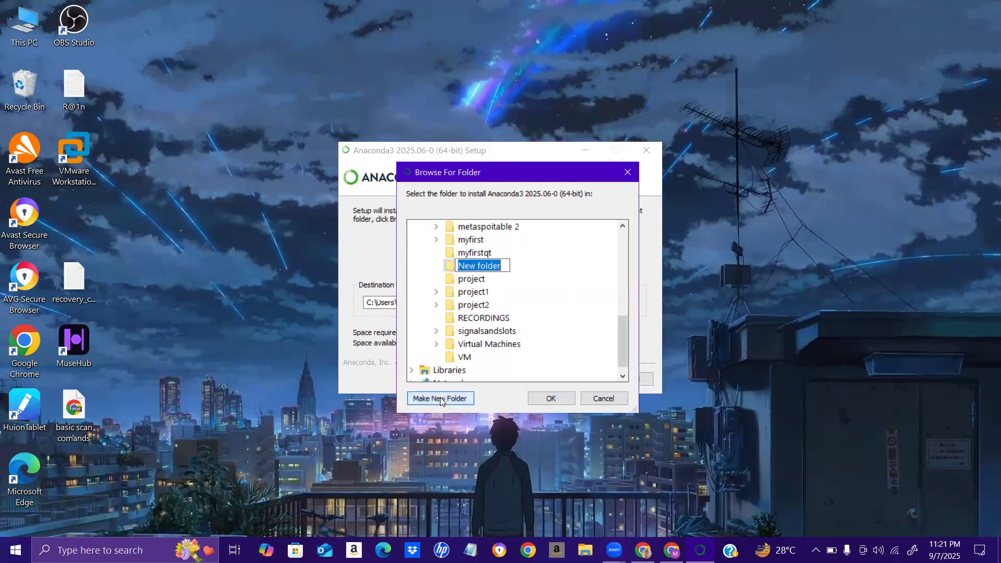
click(502, 267)
key(BackSpace)
key(BackSpace)
key(BackSpace)
key(BackSpace)
key(BackSpace)
key(BackSpace)
key(BackSpace)
key(BackSpace)
key(BackSpace)
key(BackSpace)
text(anaconda)
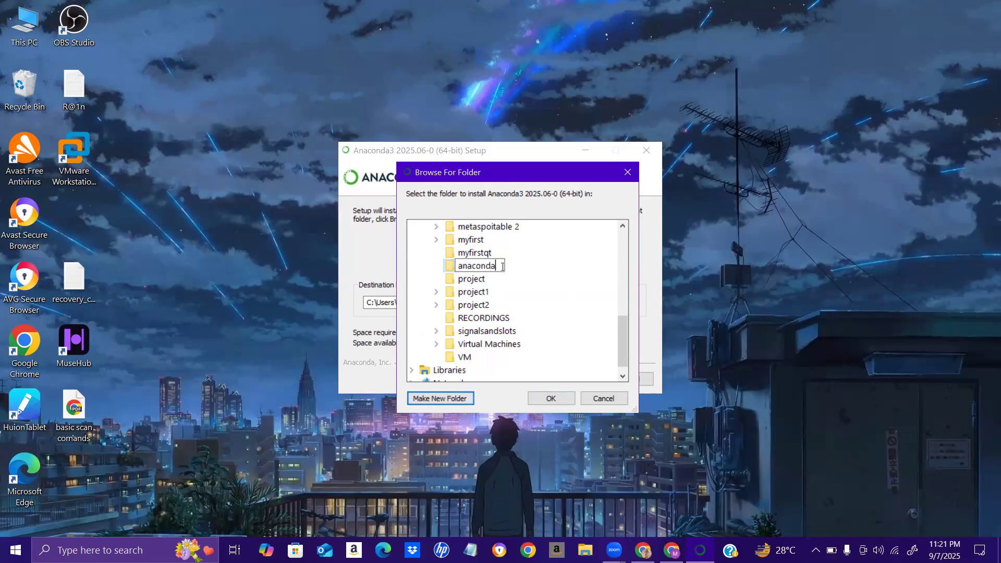
text(3)
click(542, 398)
click(541, 398)
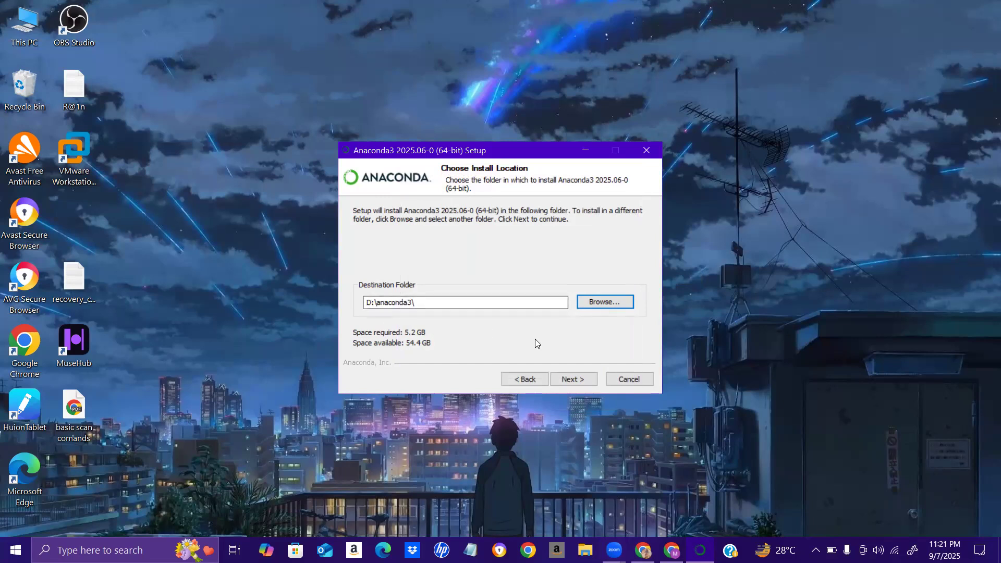
Continue to the advanced options, enable registering Anaconda3 as the default Python 3.13, and start the installation
click(566, 378)
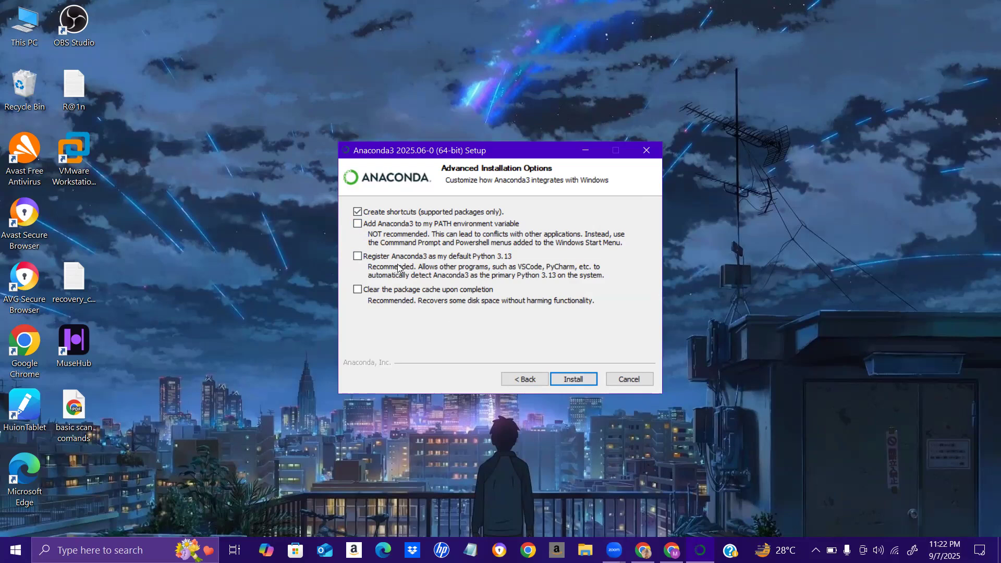
click(358, 256)
click(572, 384)
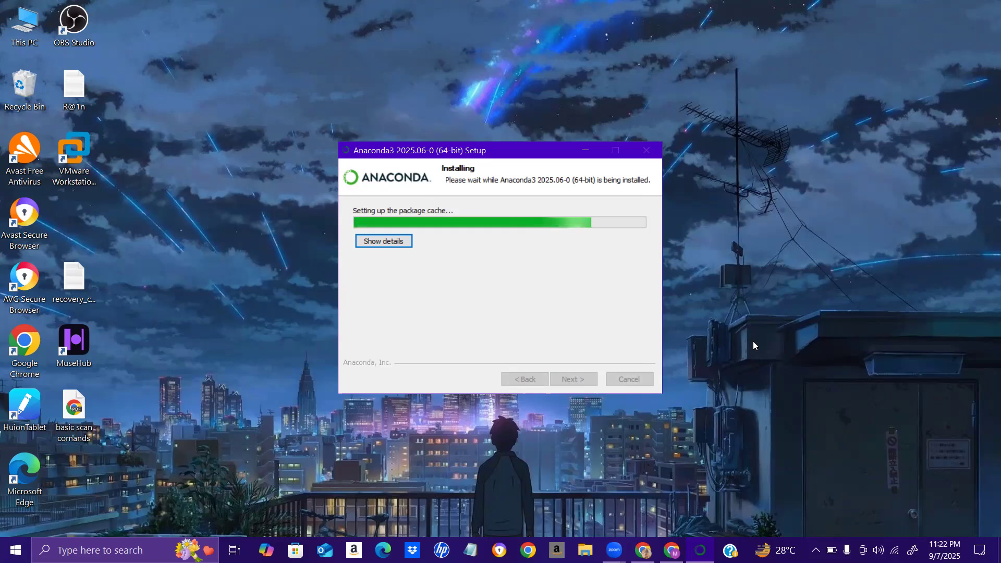
click(791, 475)
click(820, 355)
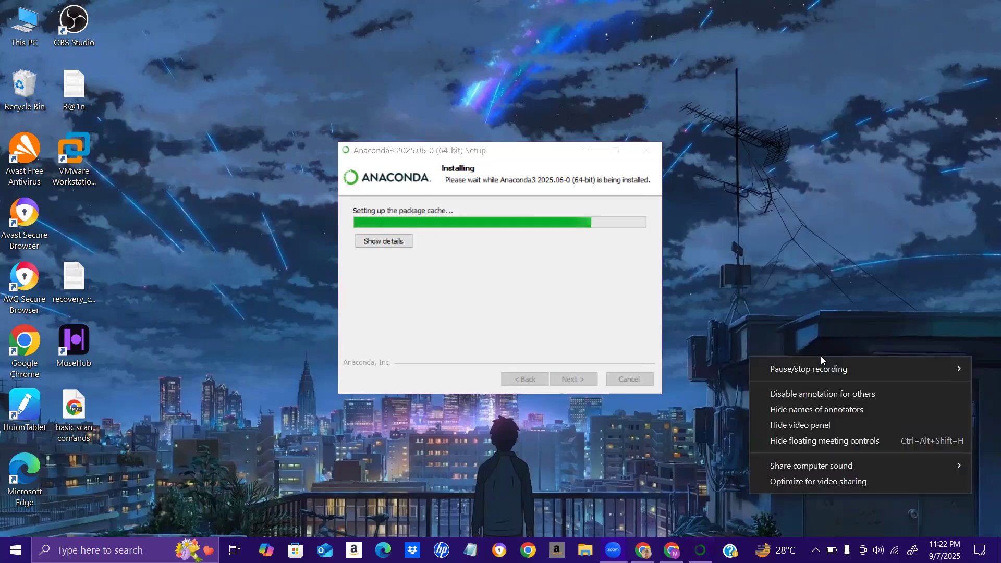
click(821, 355)
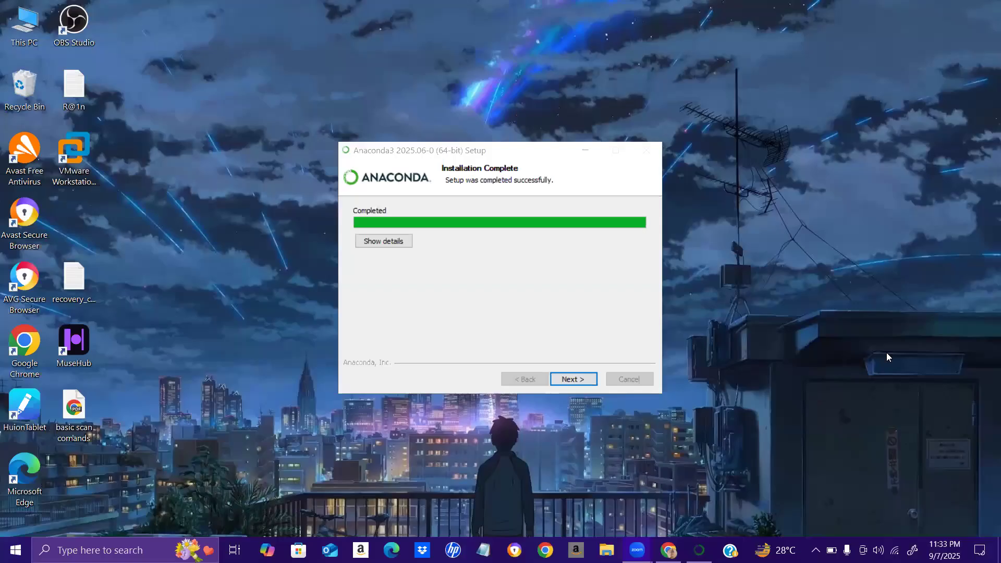
Finish the Anaconda3 setup with Launch Anaconda Navigator and Welcome to Anaconda enabled, and minimize the browser page that opens
click(567, 380)
click(567, 380)
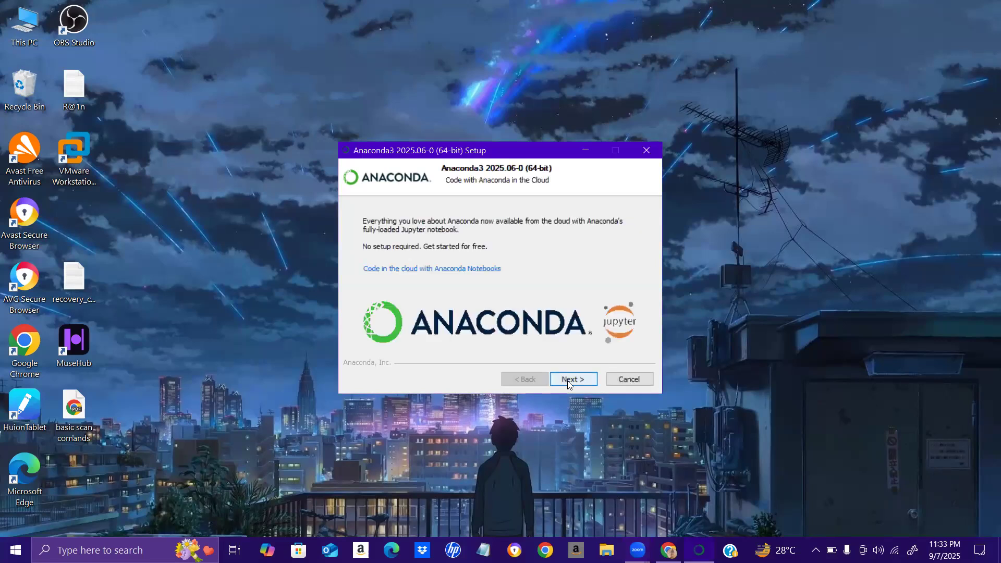
click(567, 380)
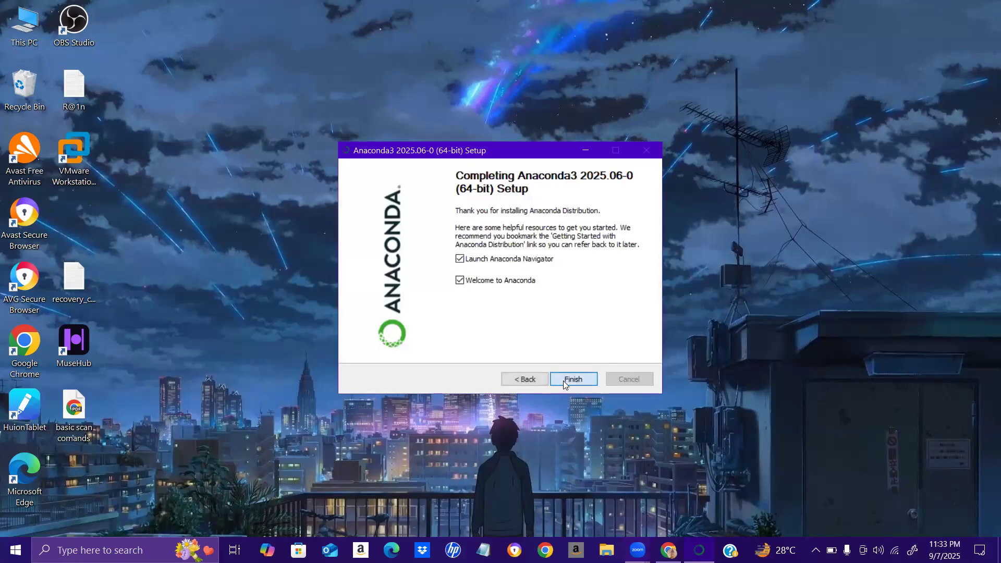
click(572, 379)
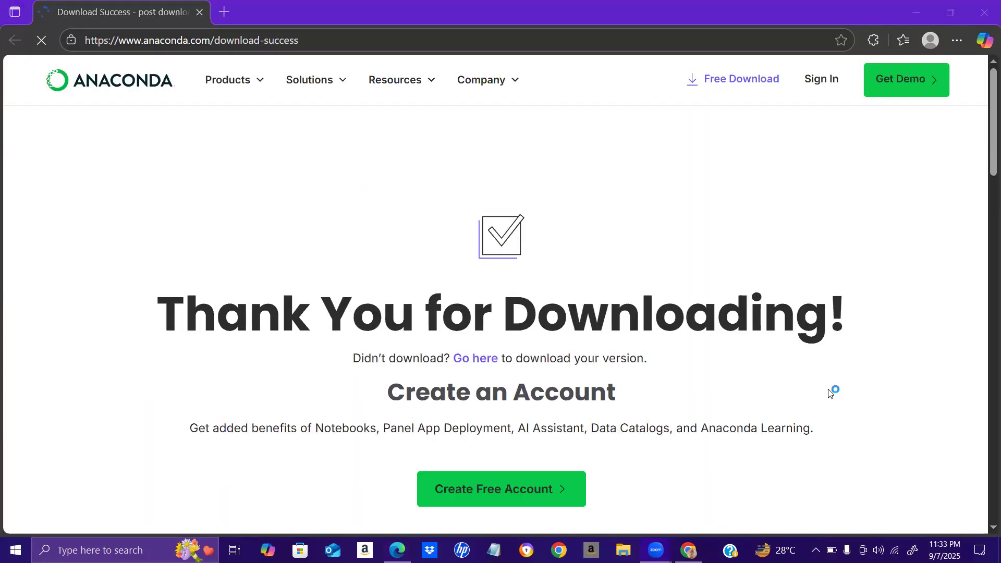
click(915, 5)
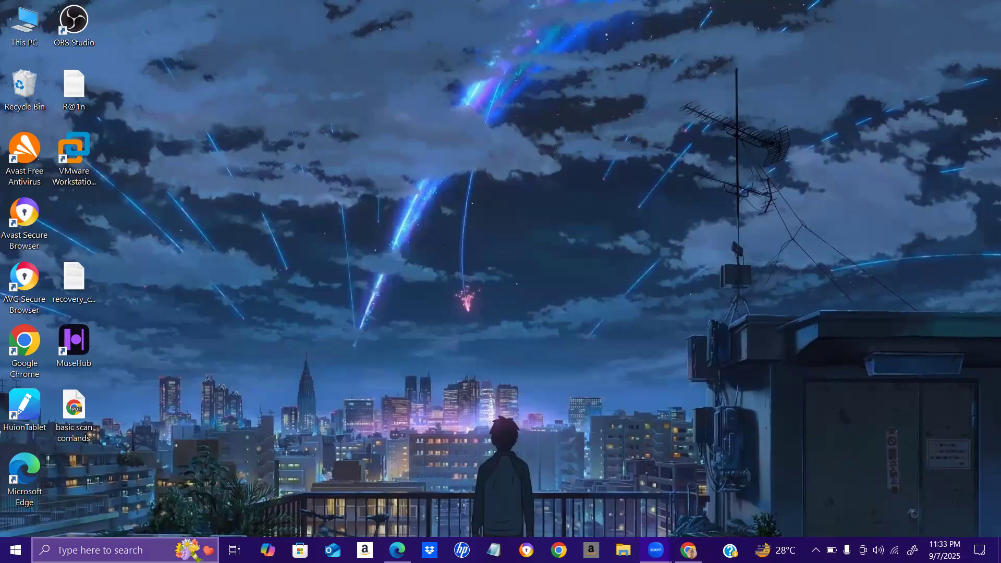
Find and open Anaconda Navigator from Windows search, then consent to its Privacy Policy and Terms of Service and continue
click(16, 550)
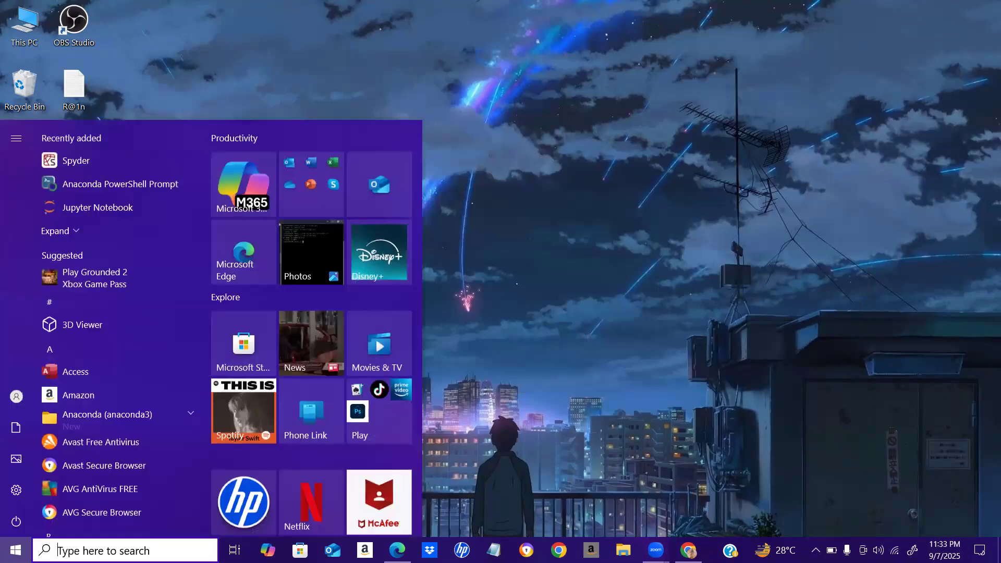
click(99, 551)
text(anac)
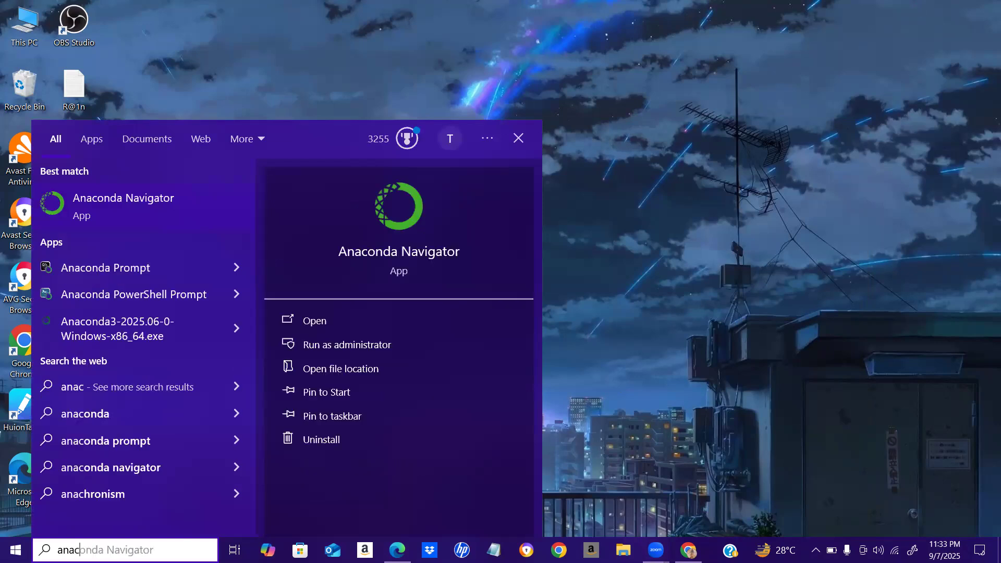
click(115, 218)
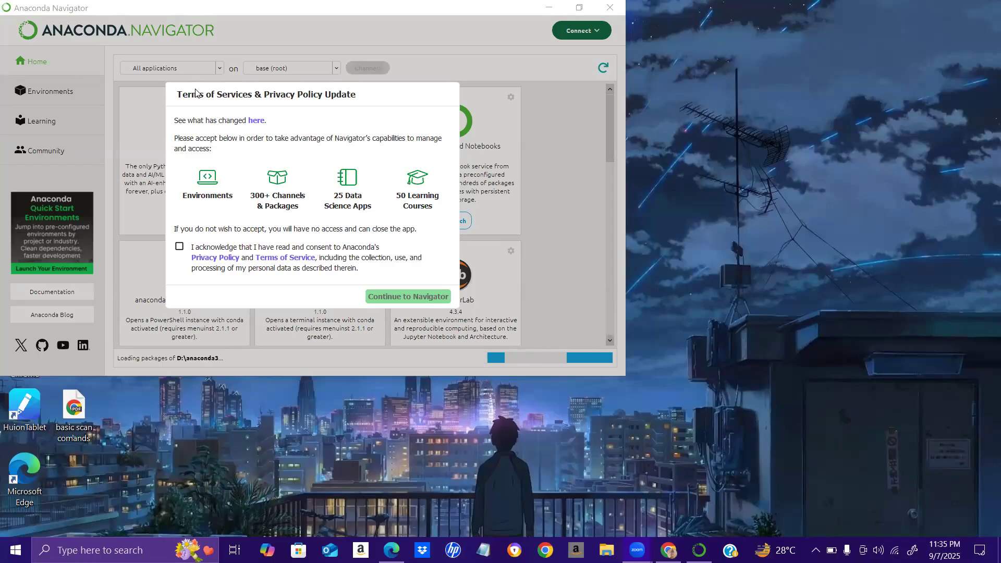
click(179, 249)
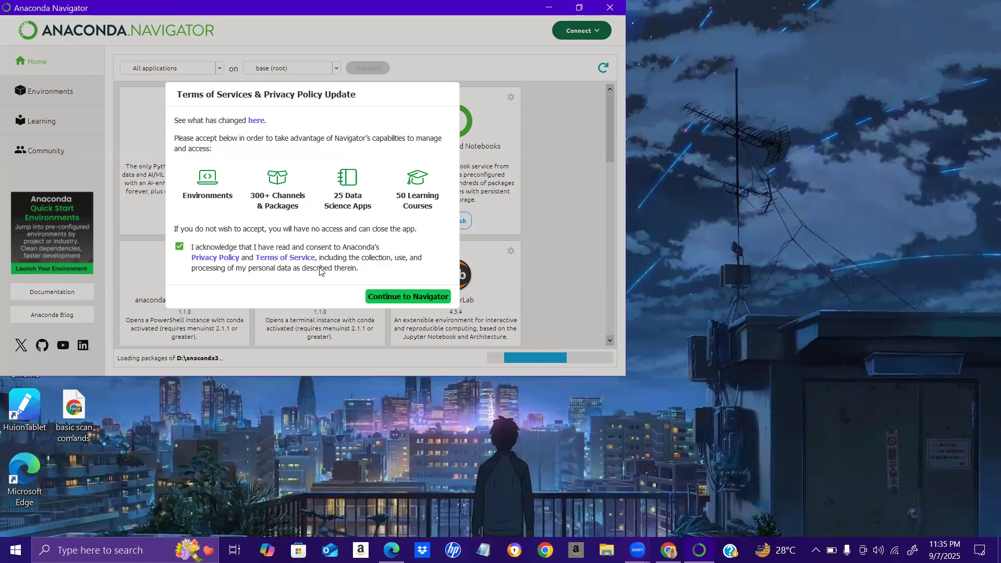
click(412, 299)
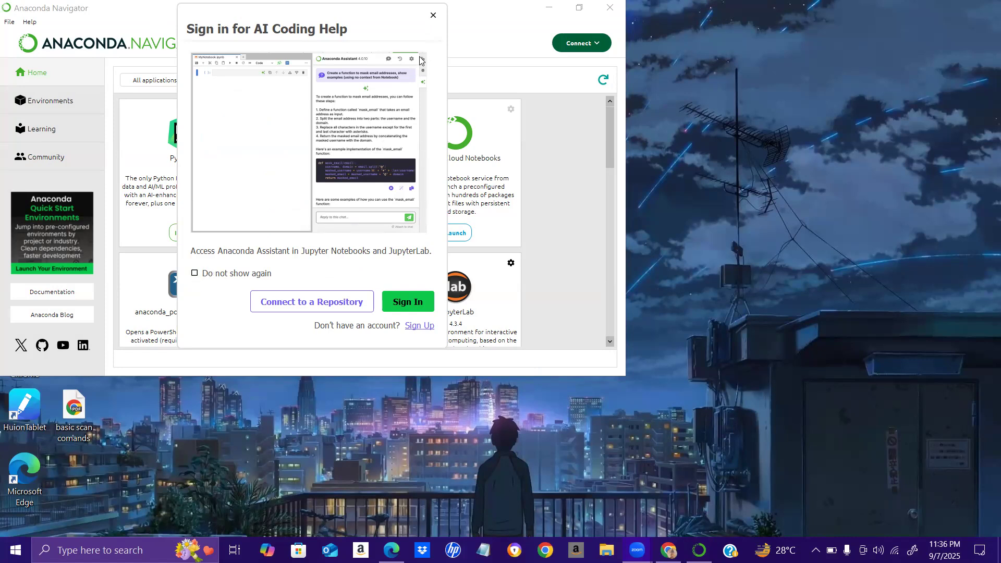
Dismiss the AI Coding Help sign-in prompt and launch Jupyter Notebook from Anaconda Navigator
click(433, 16)
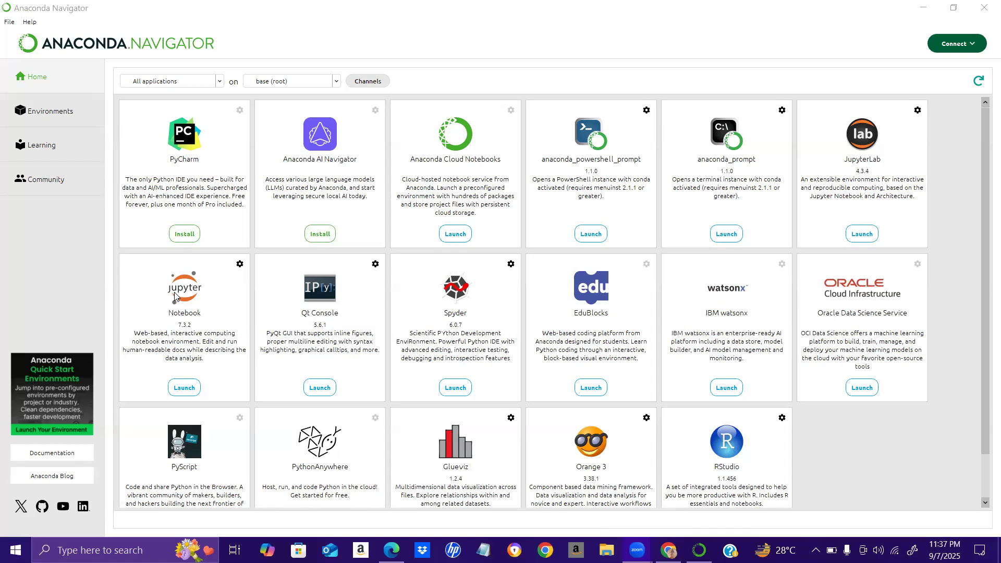
click(180, 386)
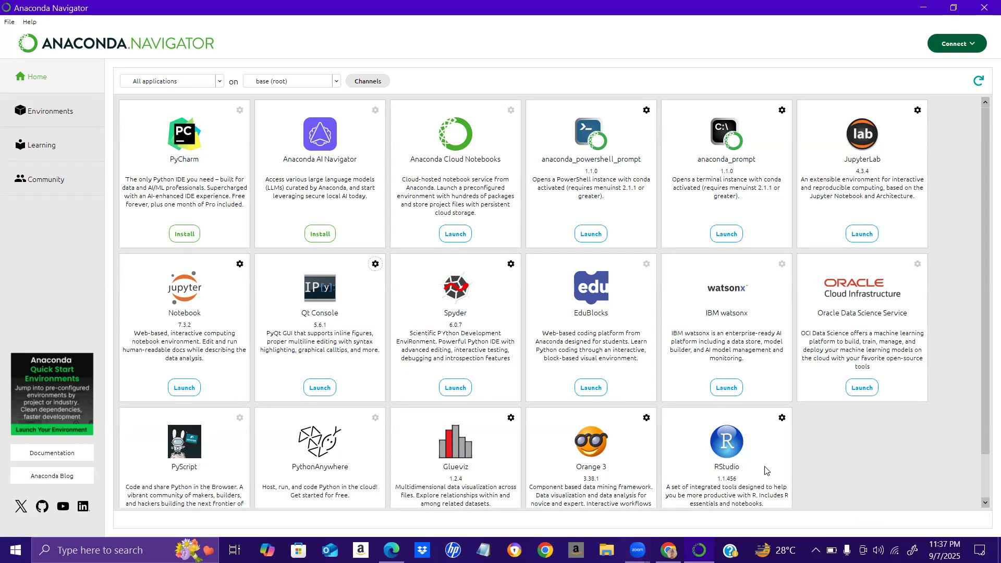
click(175, 387)
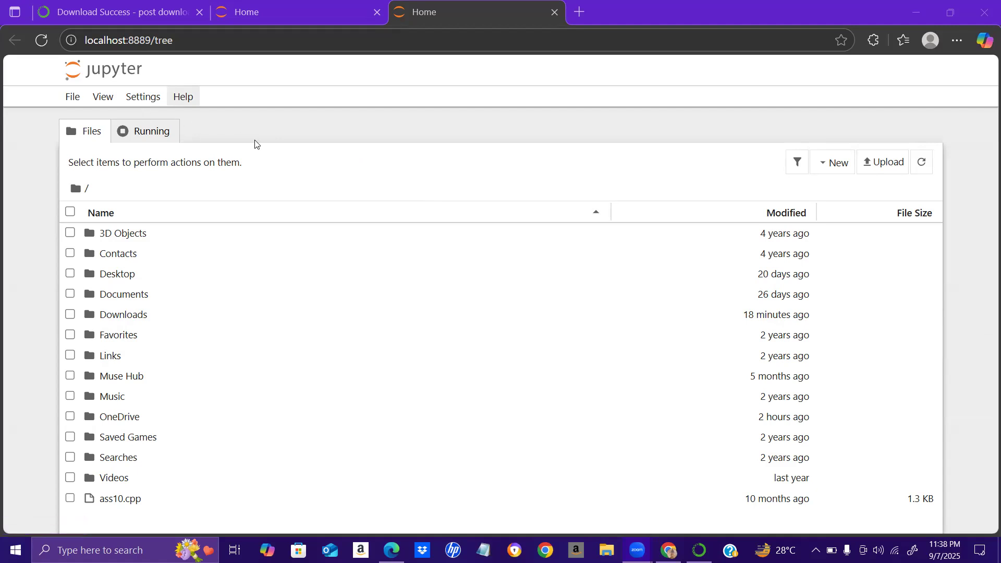
Create a new Python 3 (ipykernel) notebook in Jupyter and enter hello in its first cell
click(833, 158)
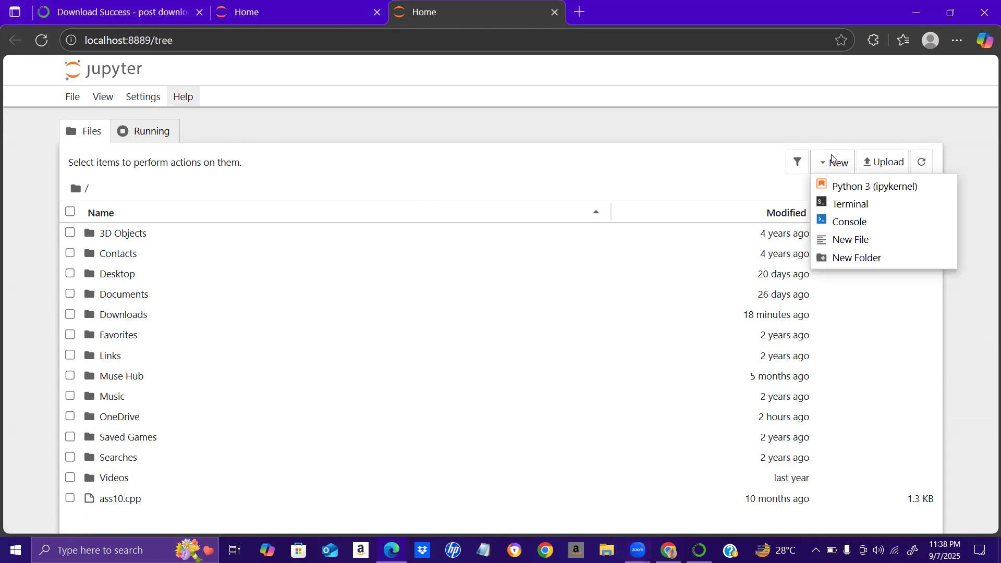
click(850, 187)
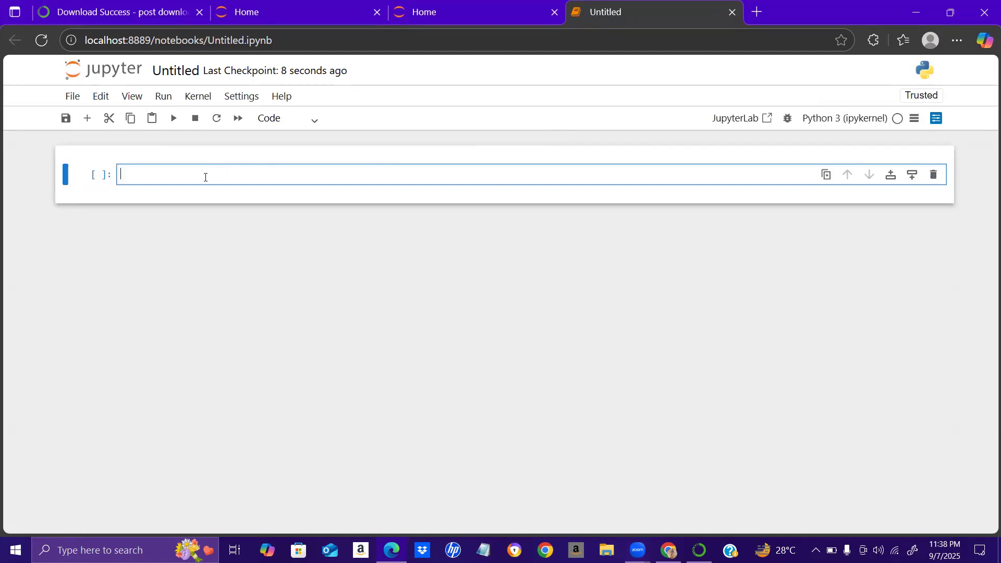
text(hello)
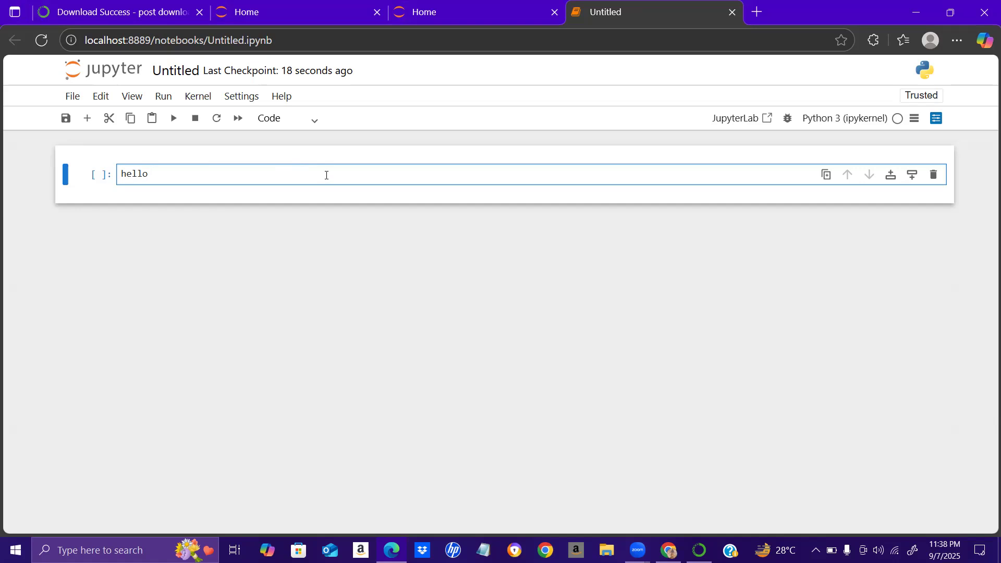
click(812, 531)
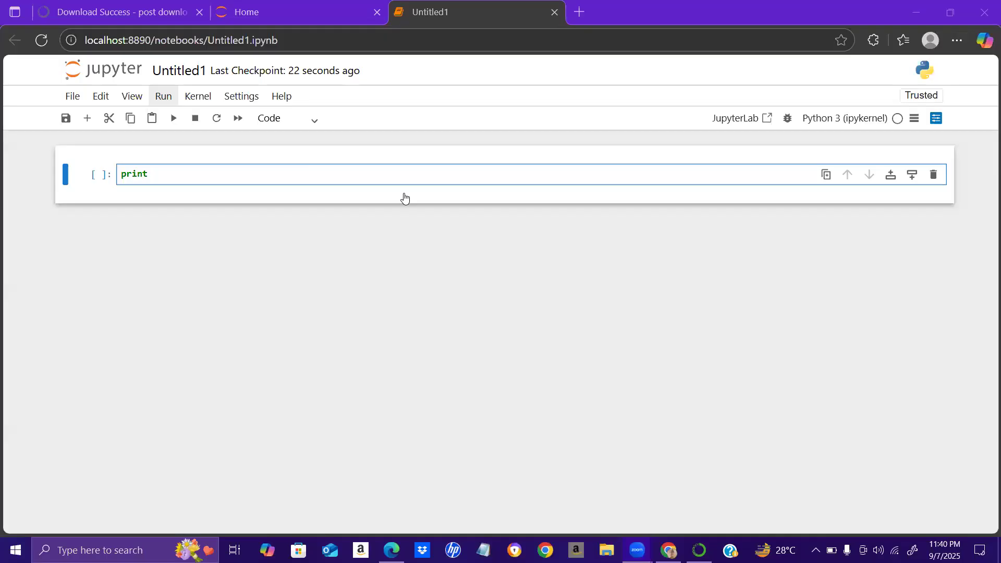
Complete the Untitled1 notebook's first cell as print("subscribe to my channel"), run it, and highlight its output
click(231, 176)
text(()
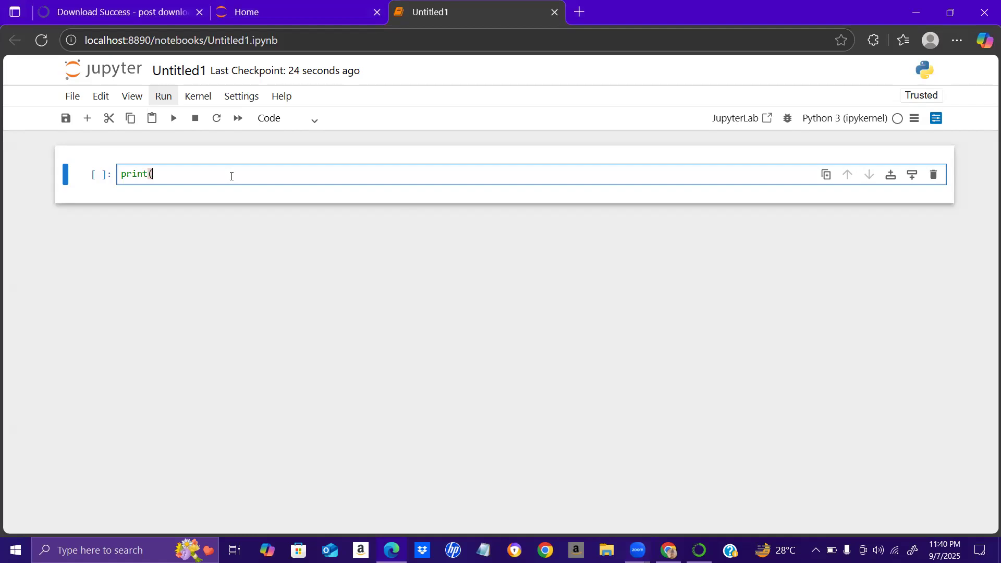
text("subscribe to my channel"))
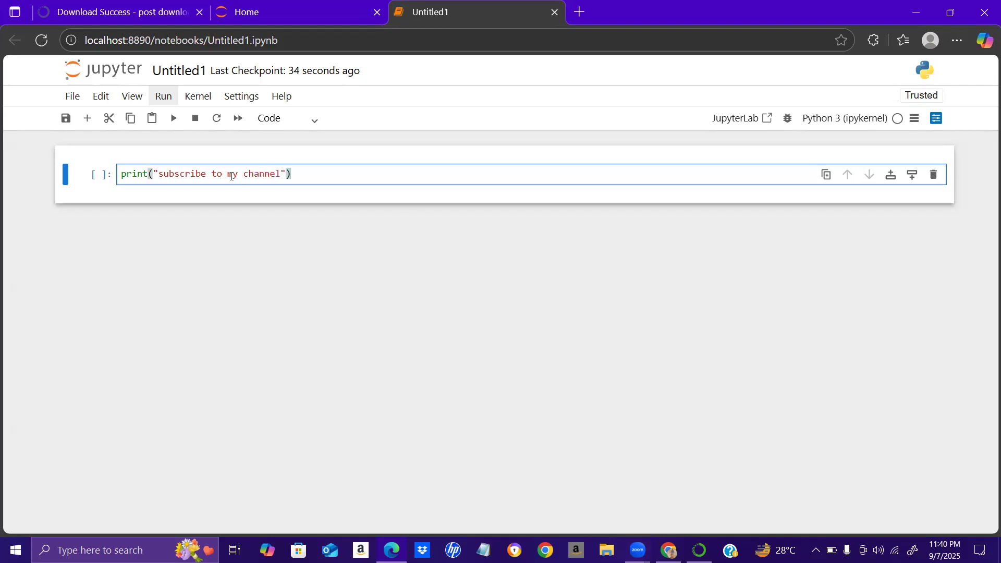
click(163, 98)
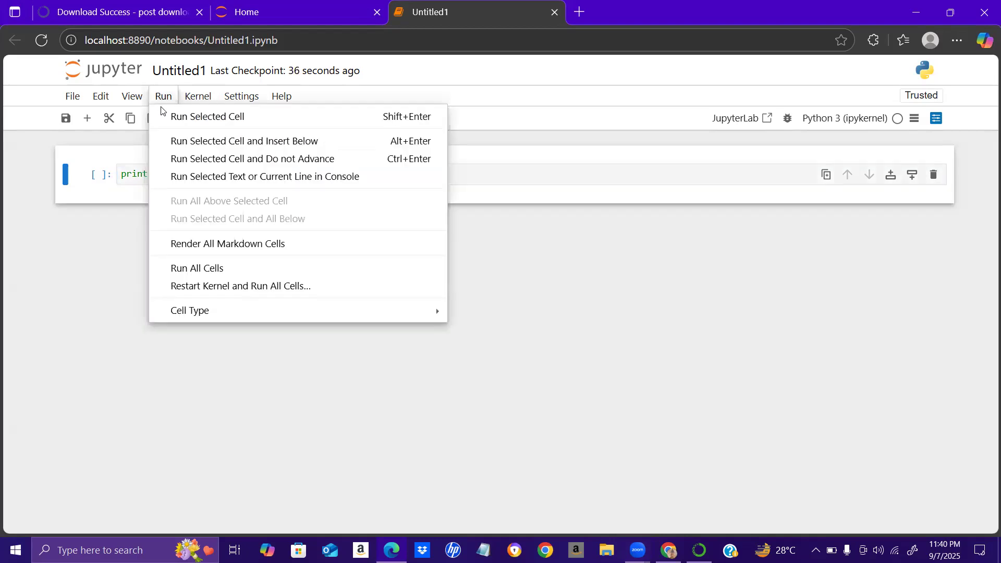
click(196, 119)
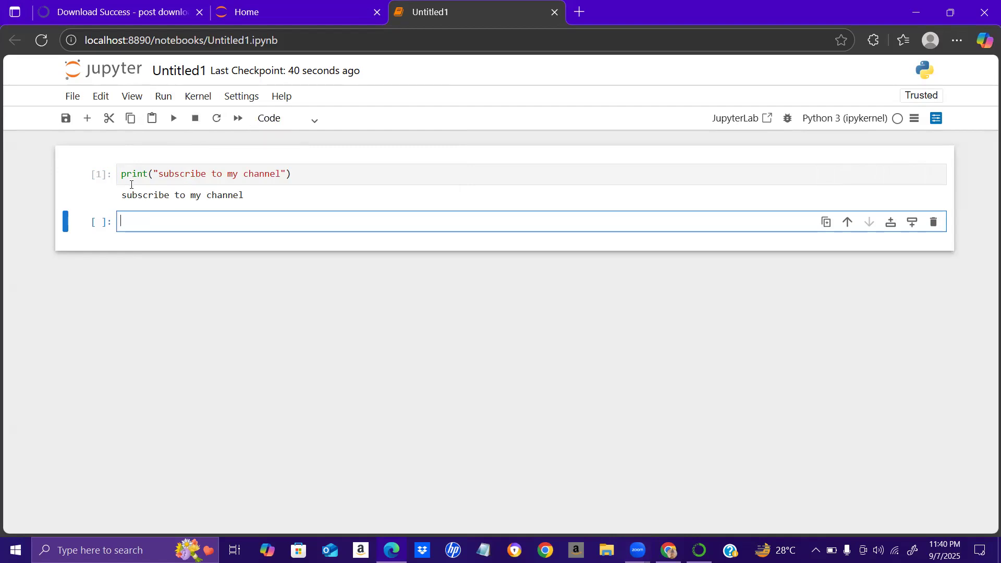
drag(120, 196, 255, 202)
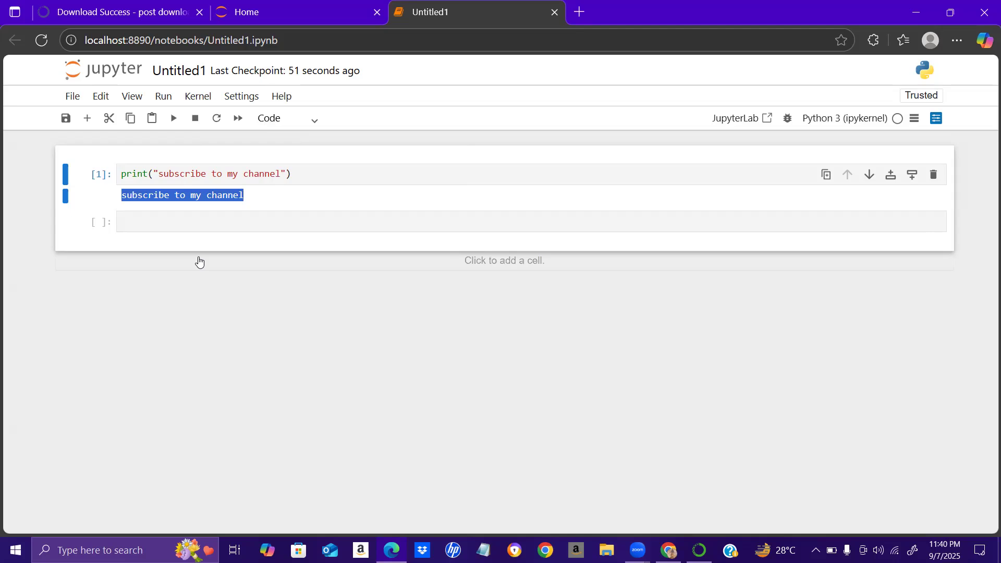
Check the Jupyter home file list for the notebook files and return to the Untitled1 notebook
click(105, 4)
click(253, 13)
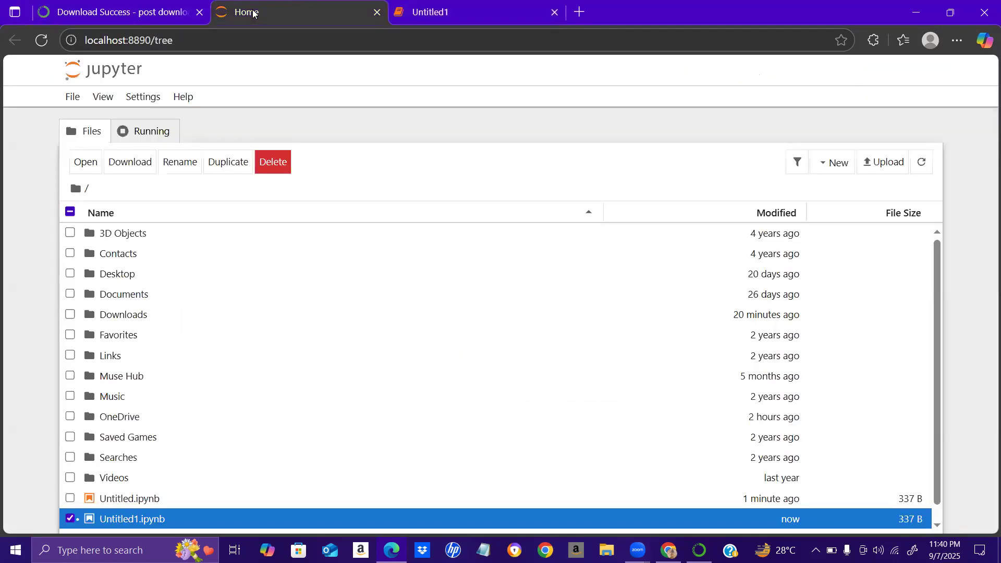
click(495, 8)
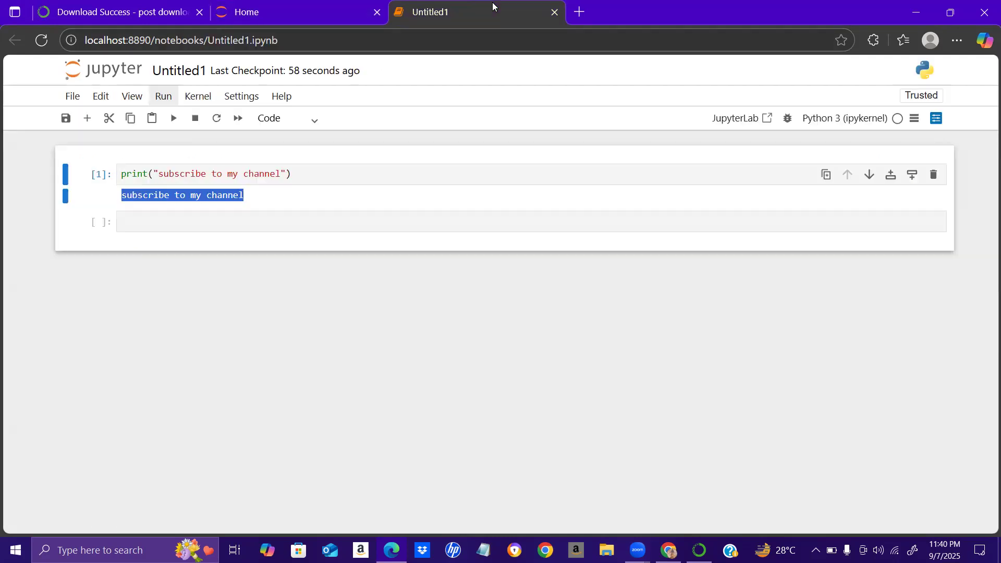
Switch to Anaconda Navigator and look through the applications offered on its home page
click(699, 550)
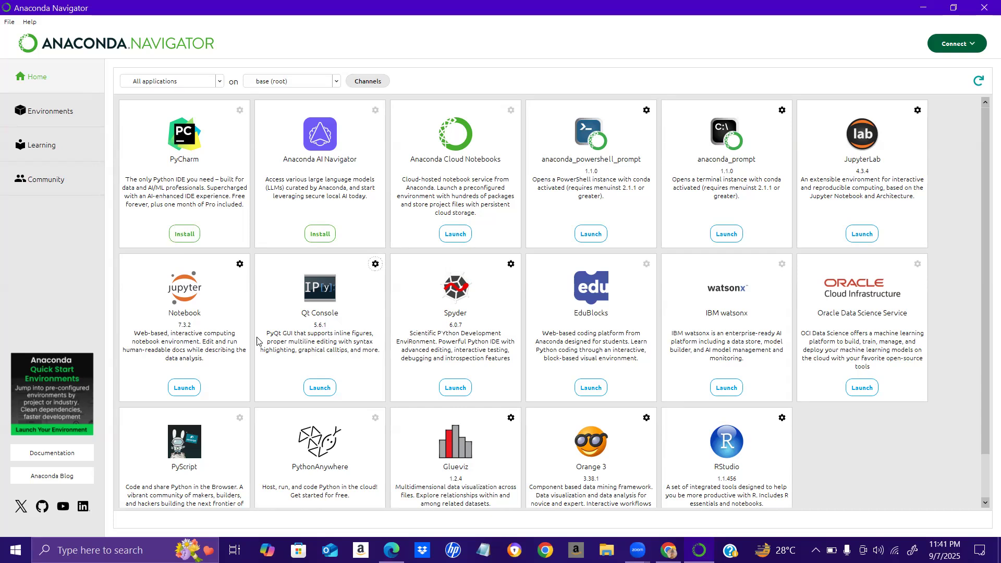
scroll(257, 342, down, 1)
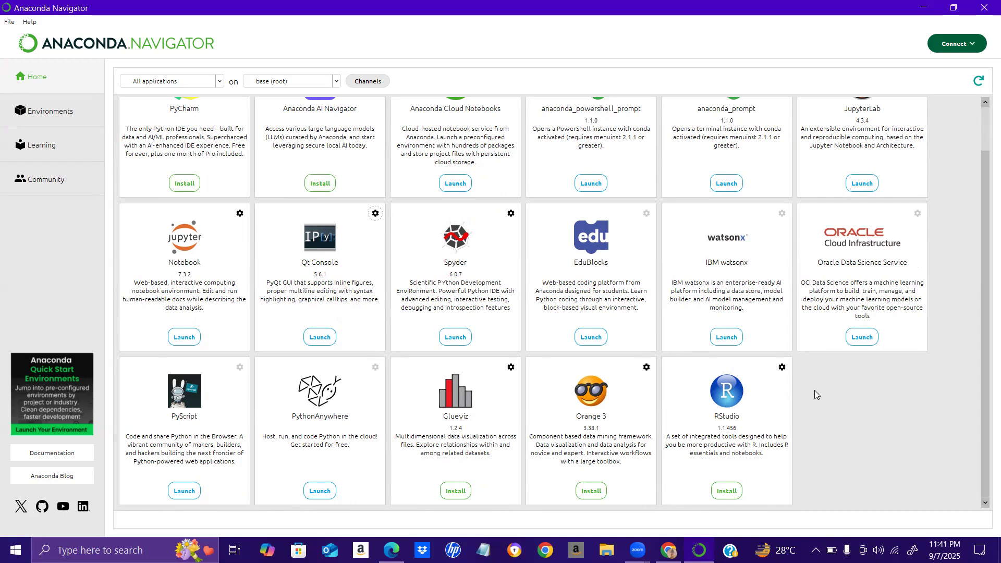
scroll(814, 396, up, 1)
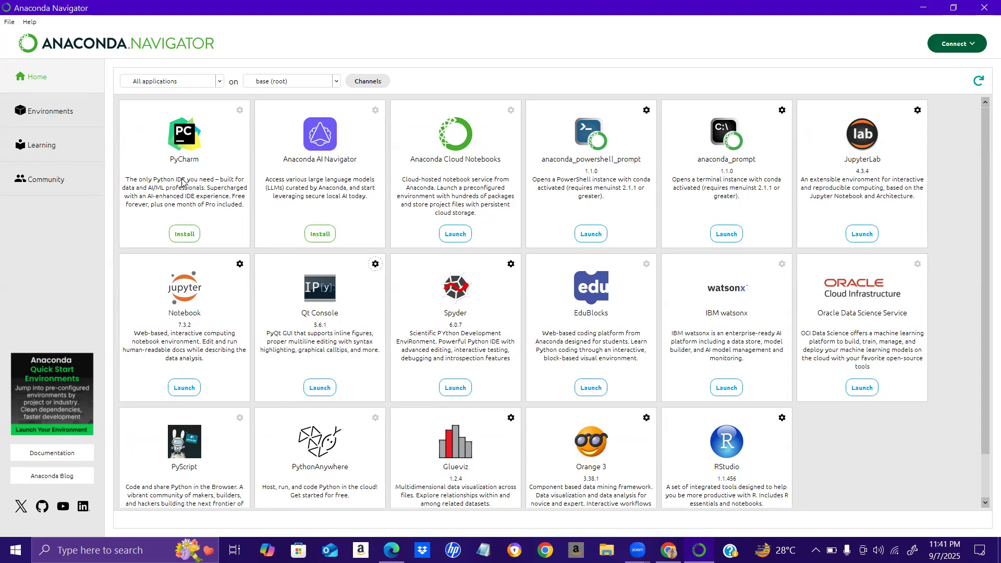